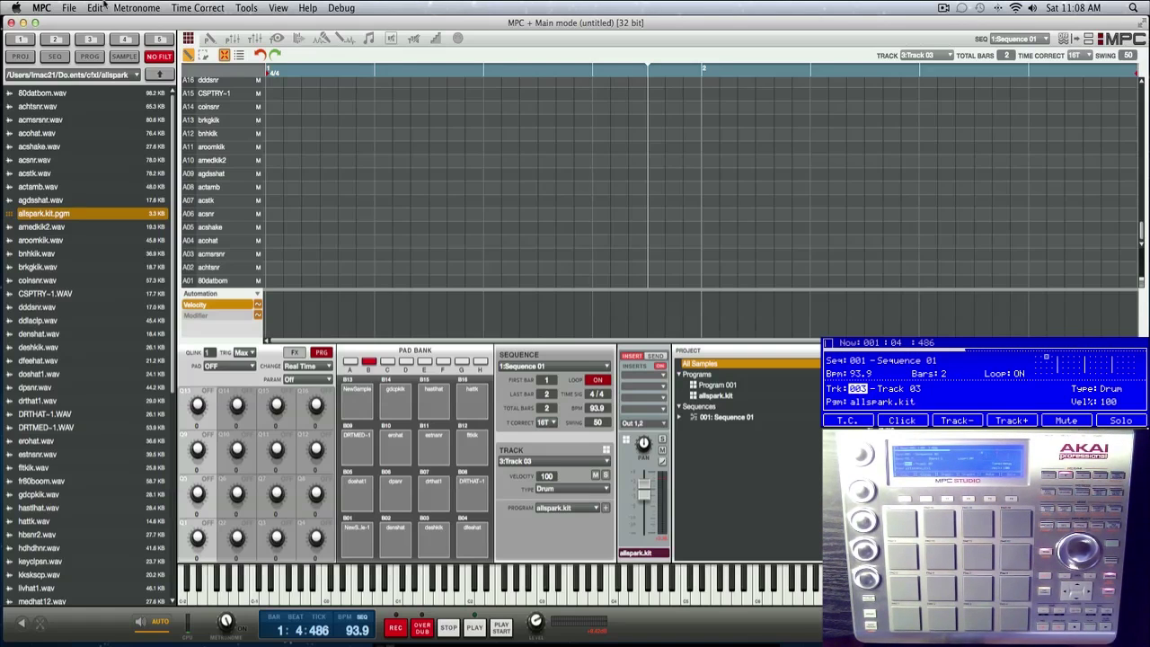
# - Start Sequence 01 playing from the beginning at 93.9 BPM
pyautogui.press('space')
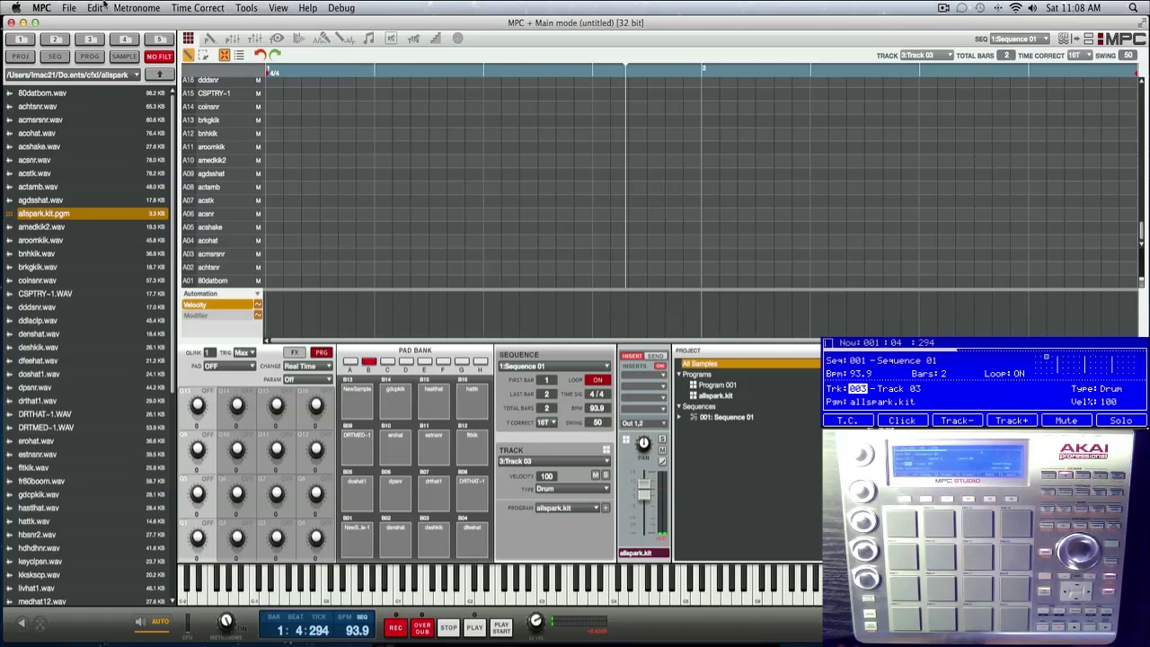
pyautogui.click(40, 8)
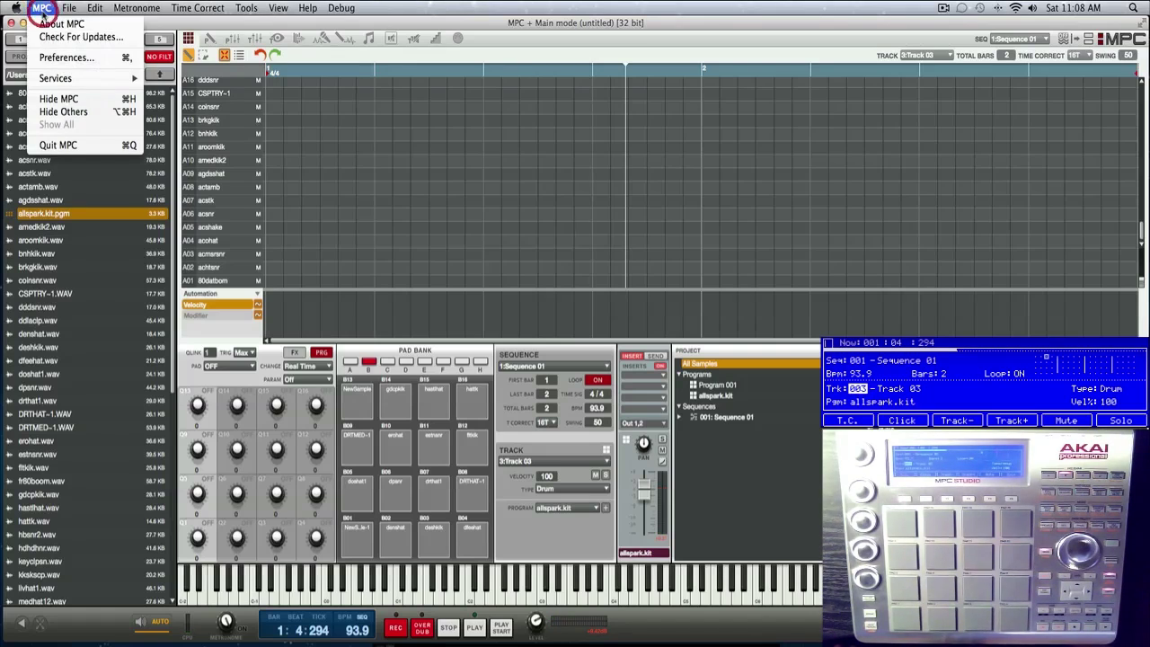
pyautogui.click(40, 52)
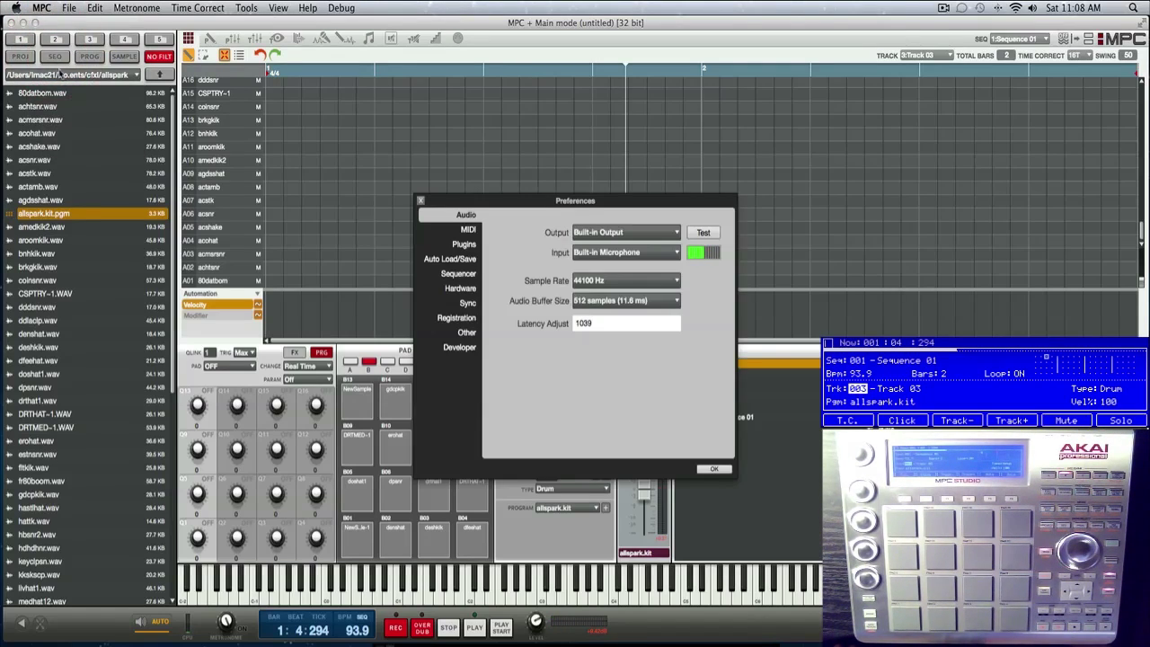
pyautogui.click(677, 253)
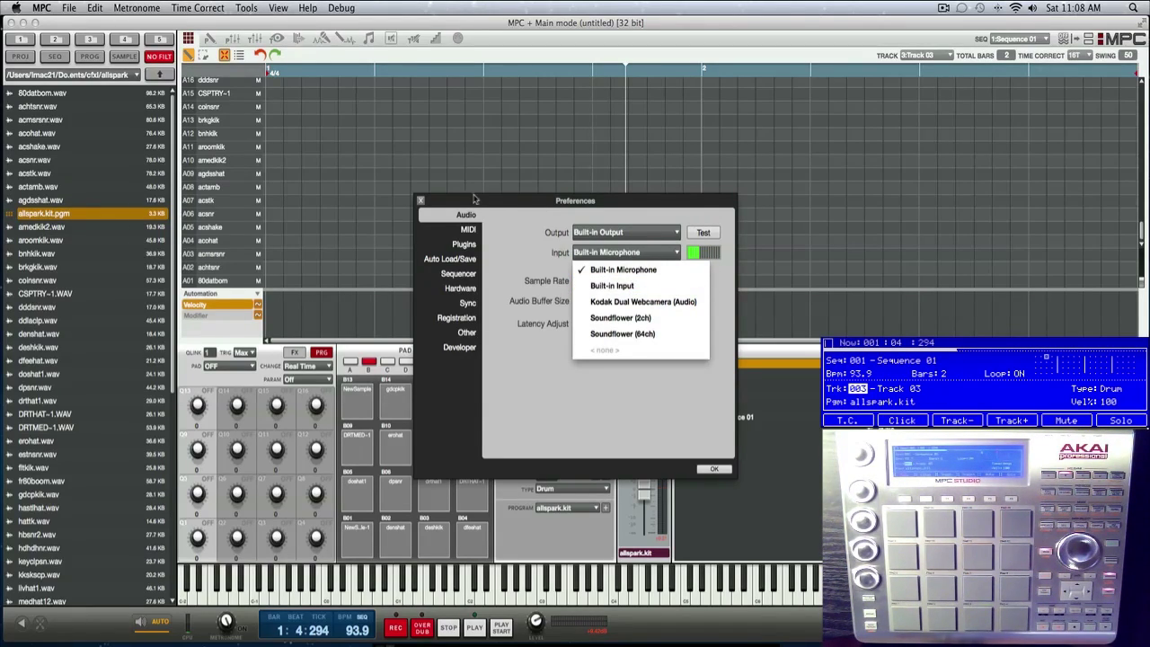
pyautogui.click(421, 198)
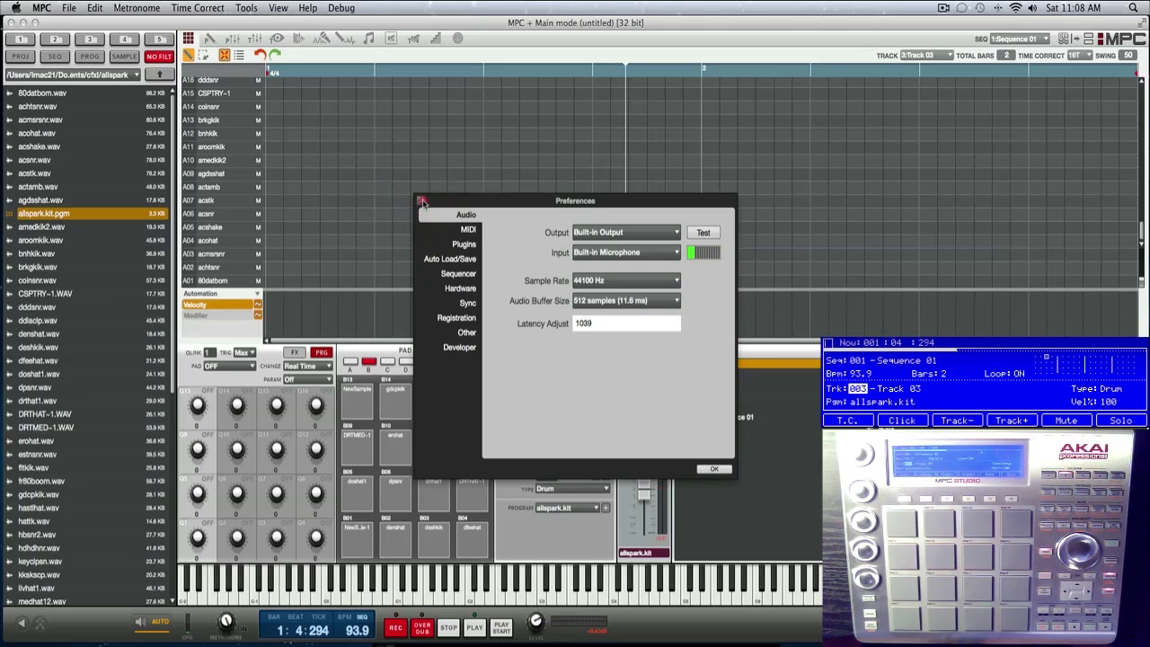
pyautogui.click(422, 199)
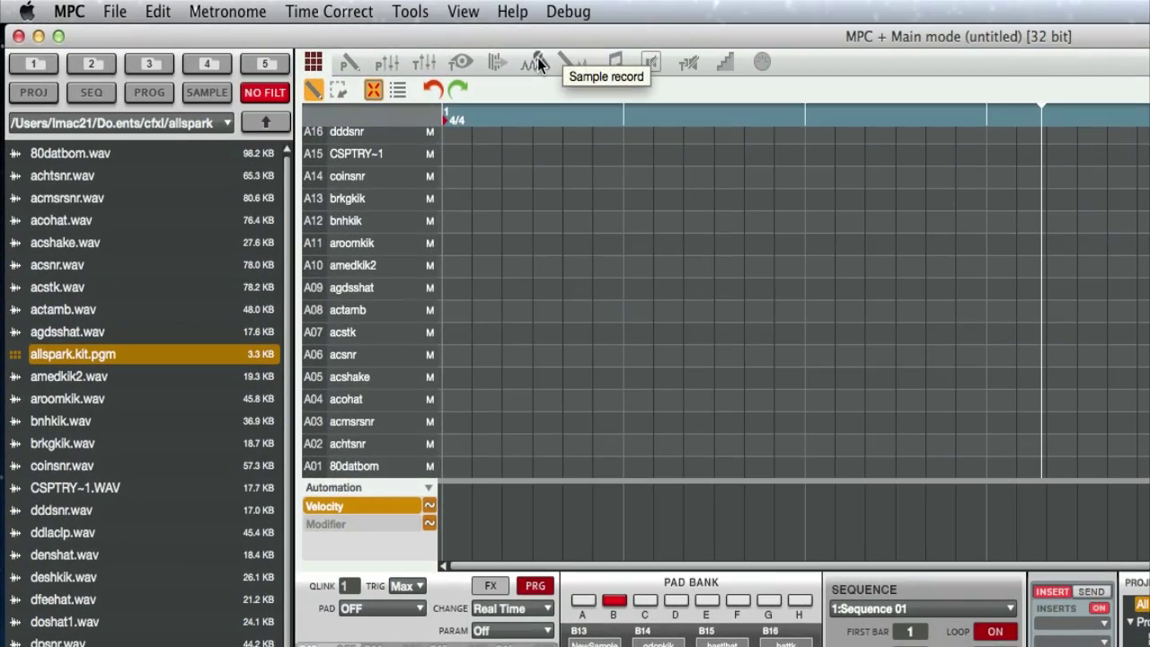
# - Switch to Sample record mode to capture a new sample from the external input
pyautogui.click(539, 62)
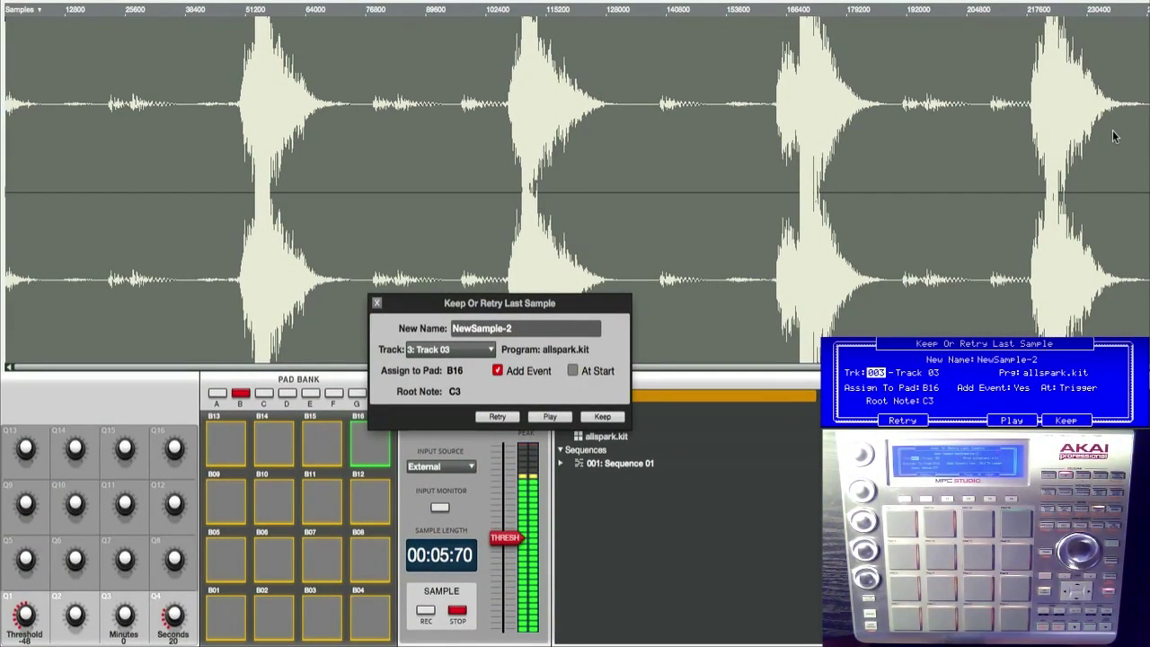
# - Keep the recording as NewSample-2 on pad B16, adding its event at the sequence start
pyautogui.click(499, 371)
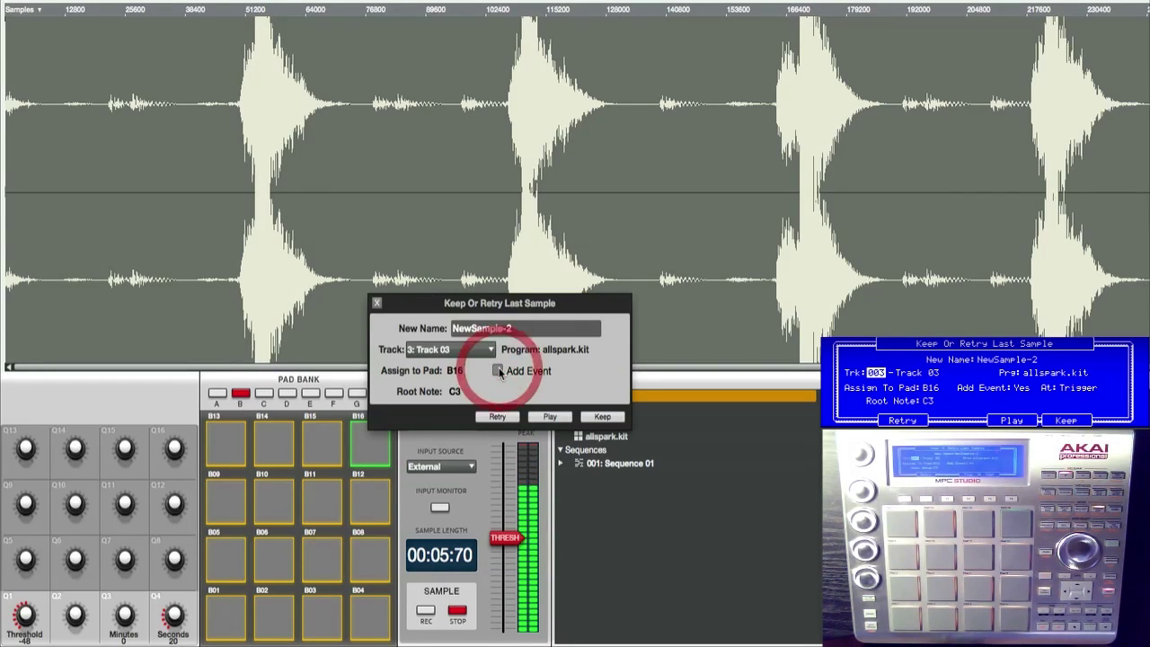
pyautogui.click(499, 372)
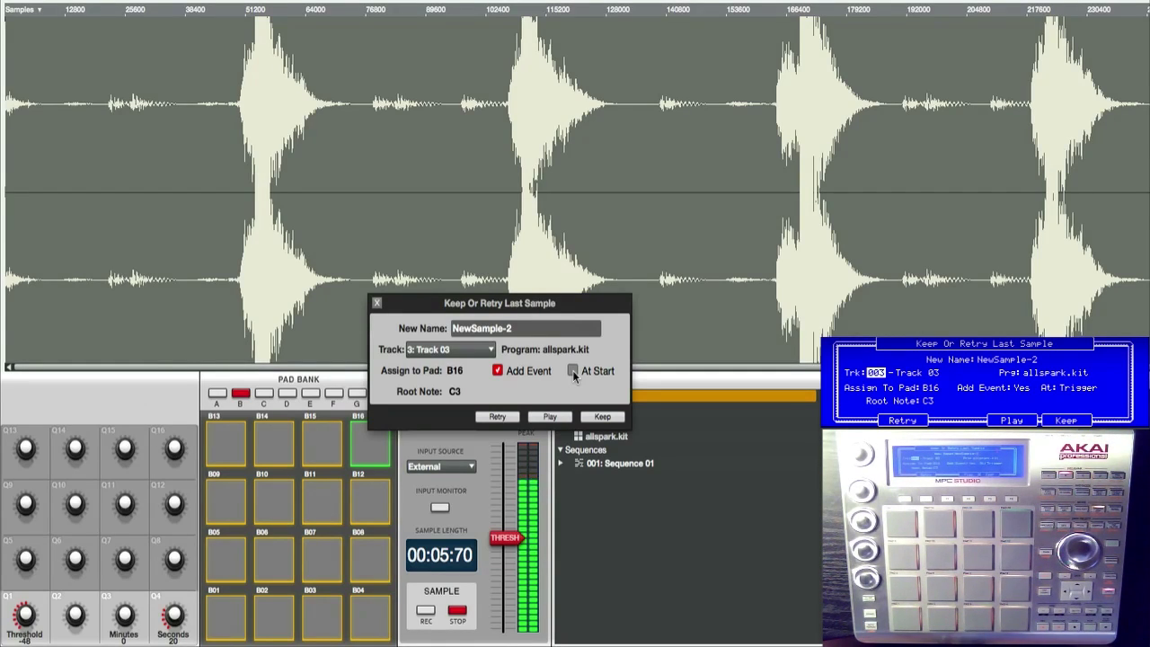
pyautogui.click(574, 372)
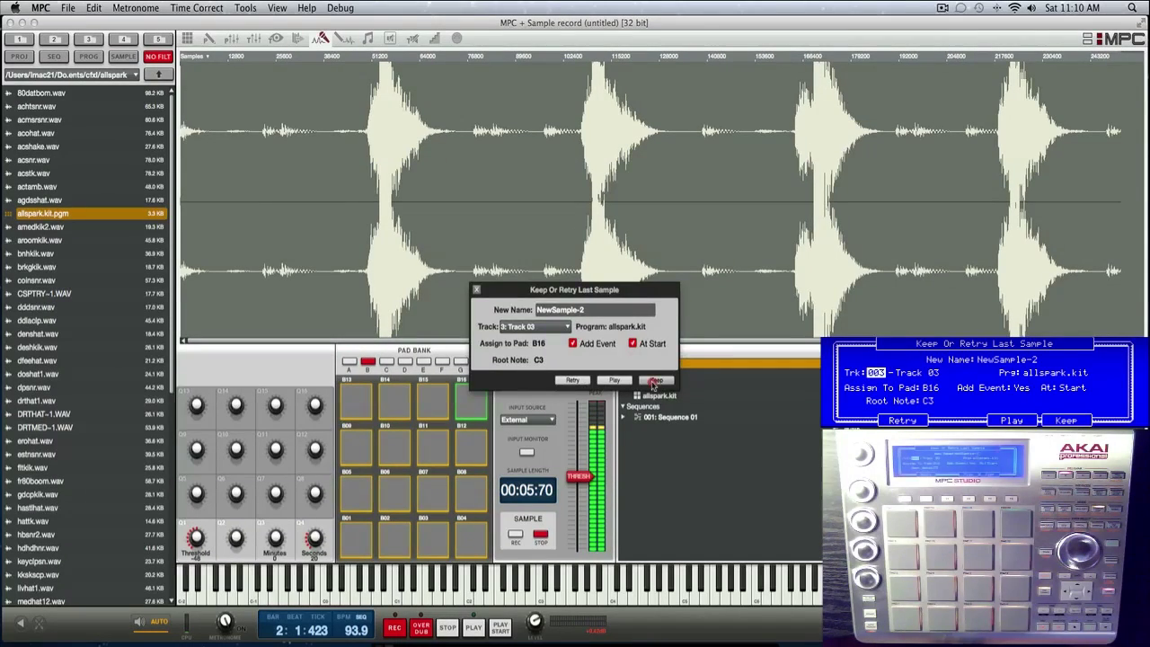
pyautogui.click(655, 381)
# - Return to the Main sequence grid and stop playback
pyautogui.click(187, 40)
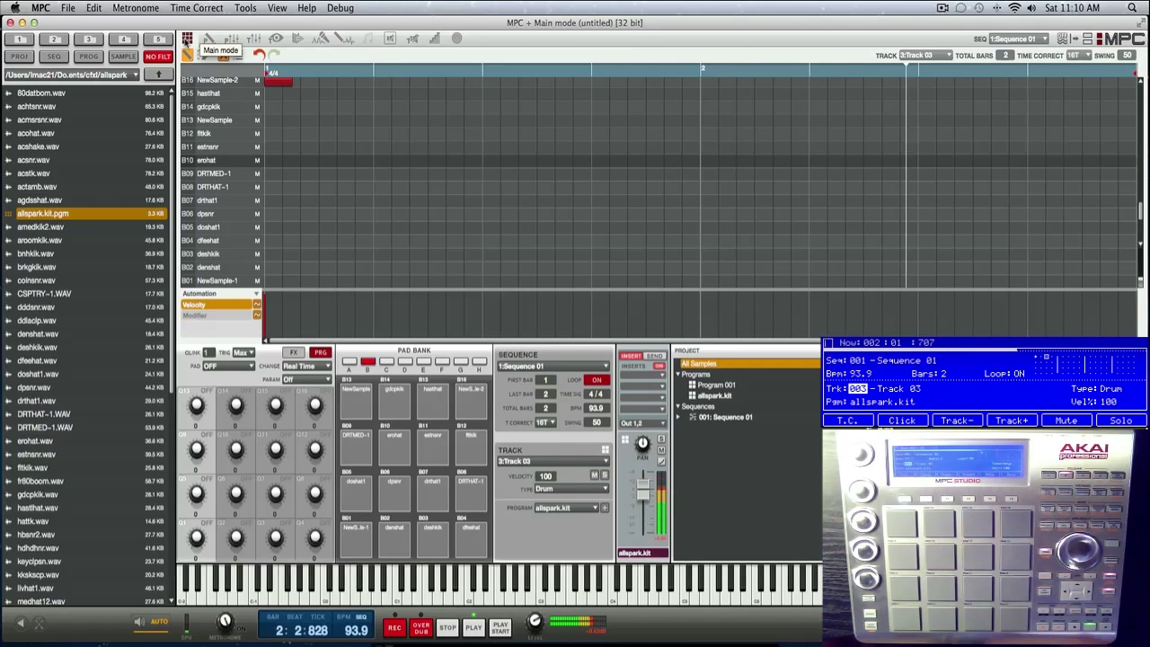
pyautogui.press('space')
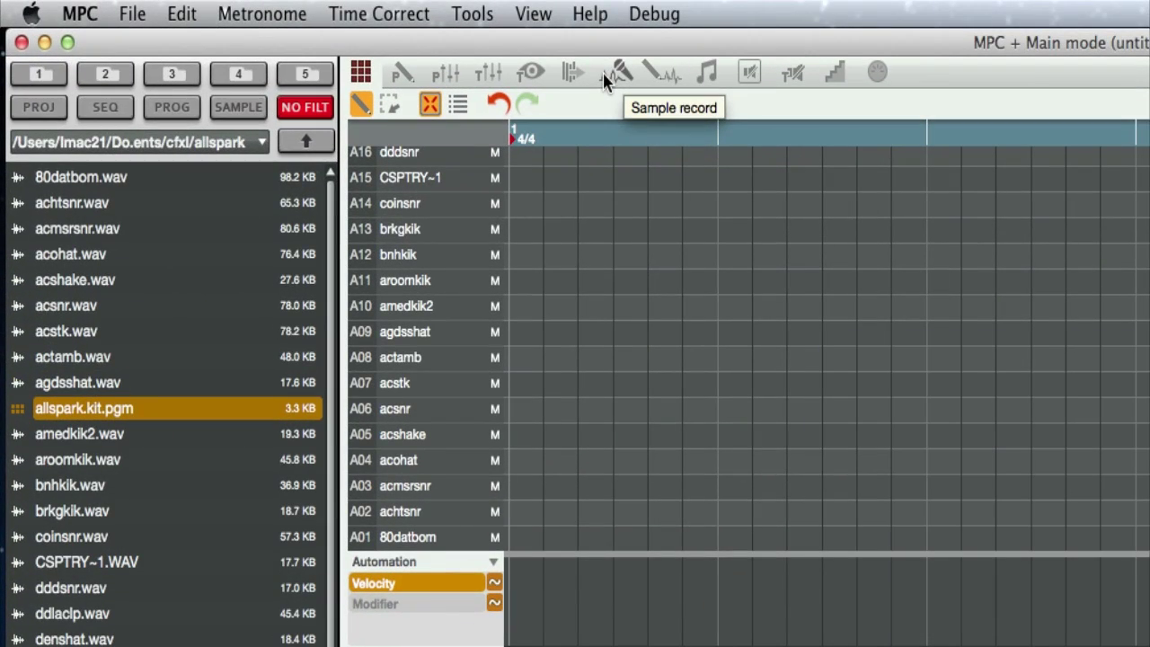
# - Record the voice sample and keep it as NewSample-3 on pad B09
pyautogui.click(603, 73)
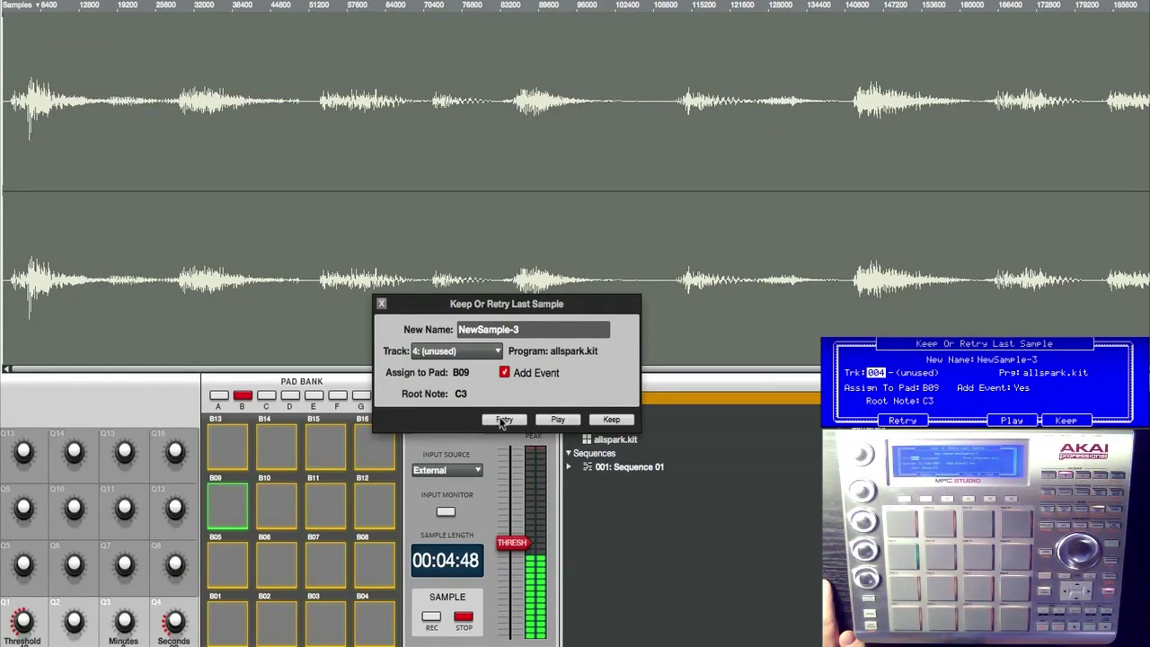
pyautogui.click(610, 420)
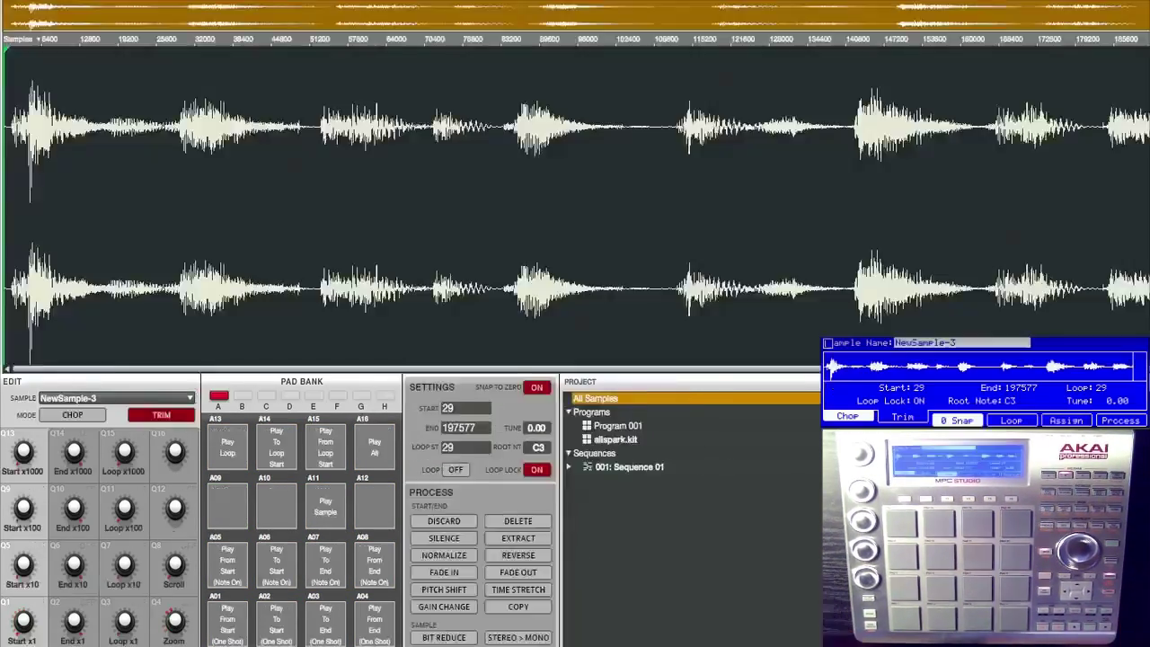
# - Return to the Main grid showing NewSample-3's event at the start of Track 04
pyautogui.click(187, 39)
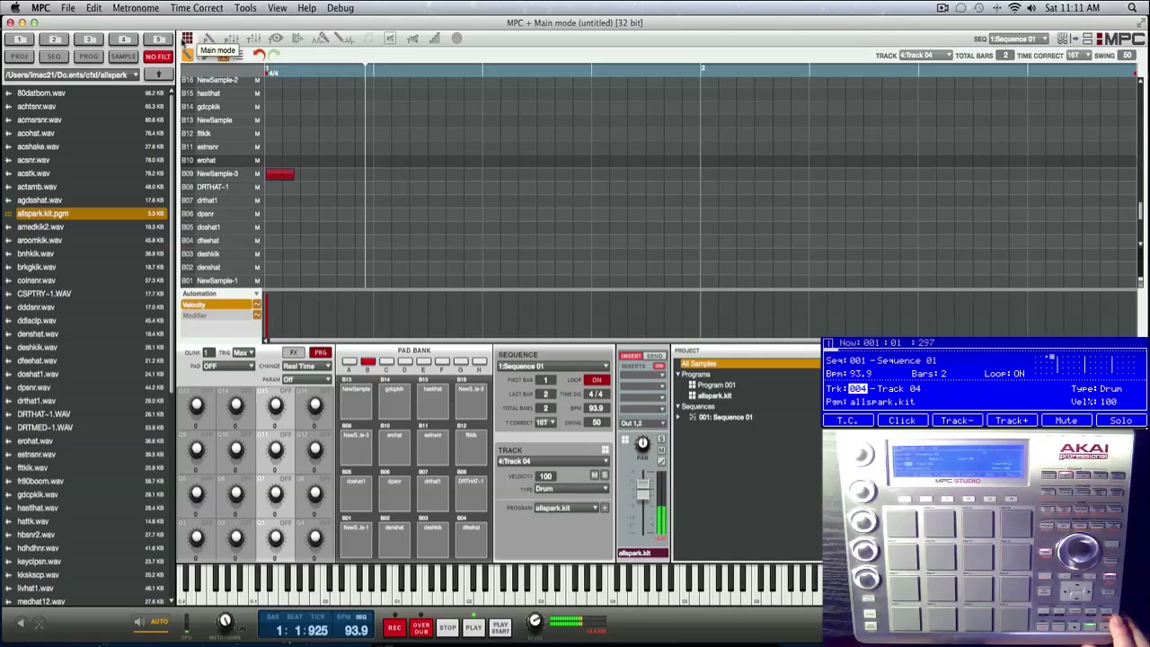